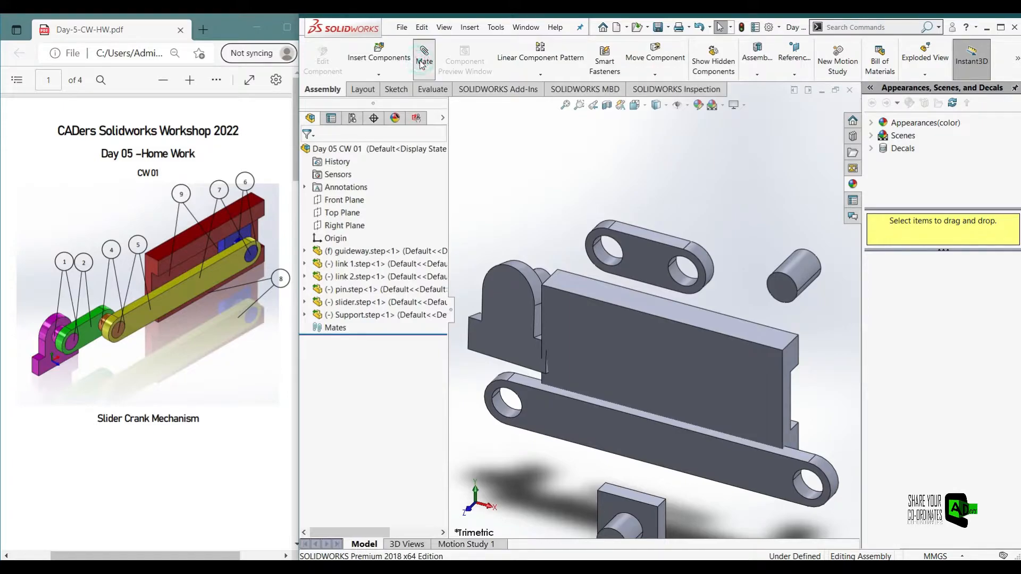
Step: Mate link 2's hole concentric with the cylindrical boss on the support
left_click(348, 356)
left_click(677, 278)
middle_click_drag(626, 302, 601, 322)
left_click(574, 233)
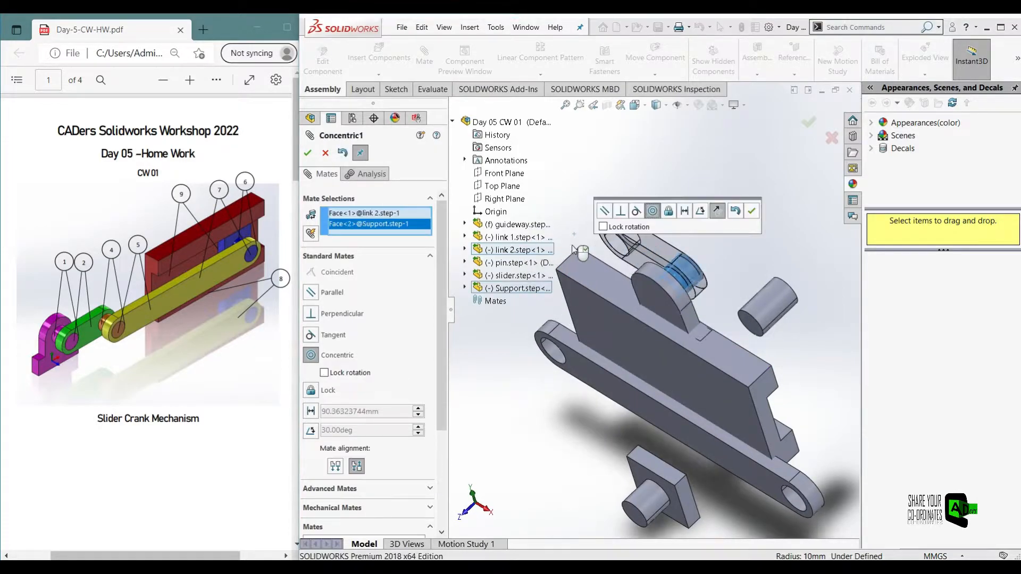
left_click(752, 212)
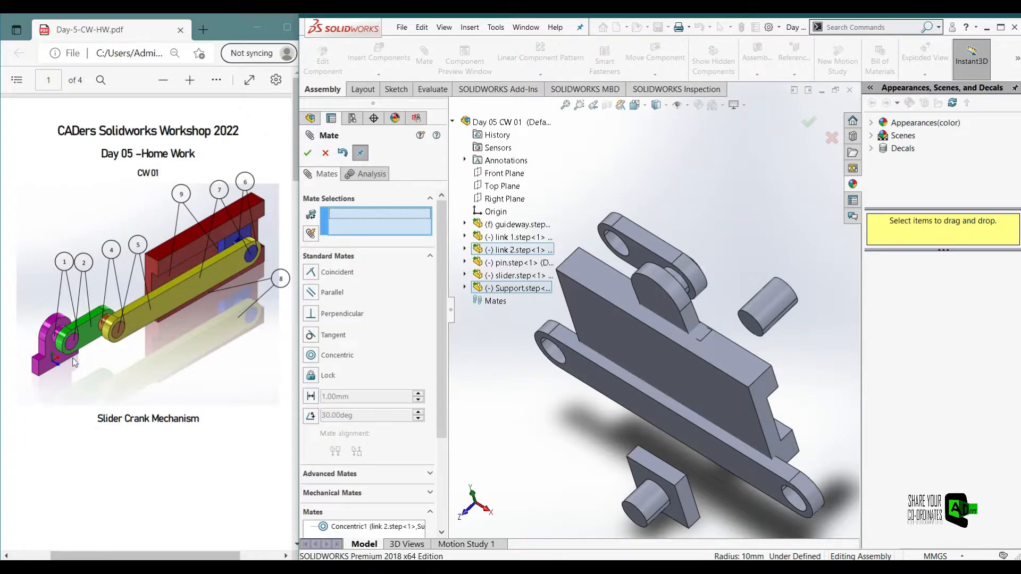
Step: Following the PDF's mate list, mate link 2's outer face coincident with the end face of the support's boss
scroll(83, 385, "down", 10)
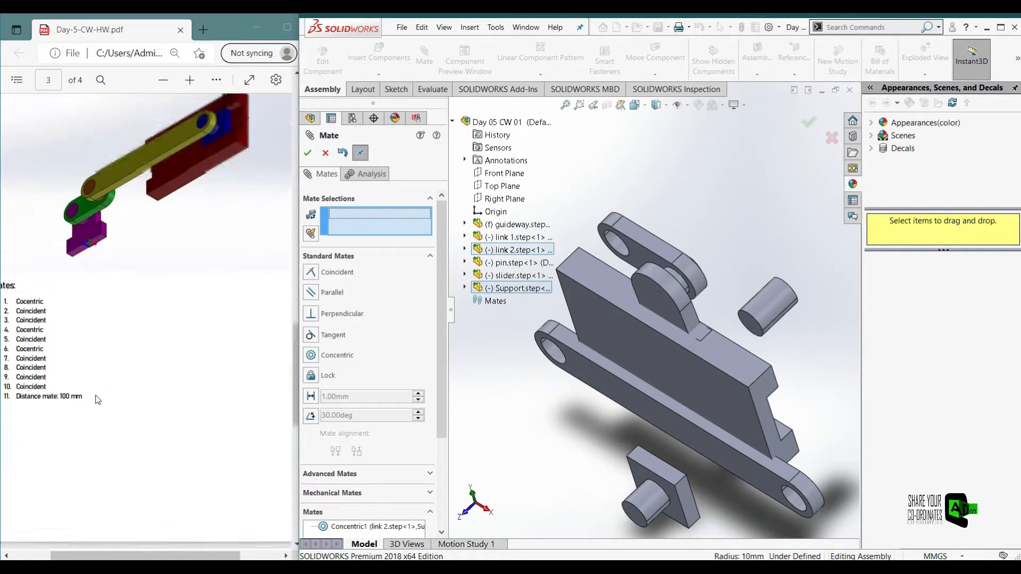
scroll(98, 394, "up", 5)
middle_click_drag(759, 296, 719, 311)
scroll(718, 258, "down", 3)
left_click(681, 208)
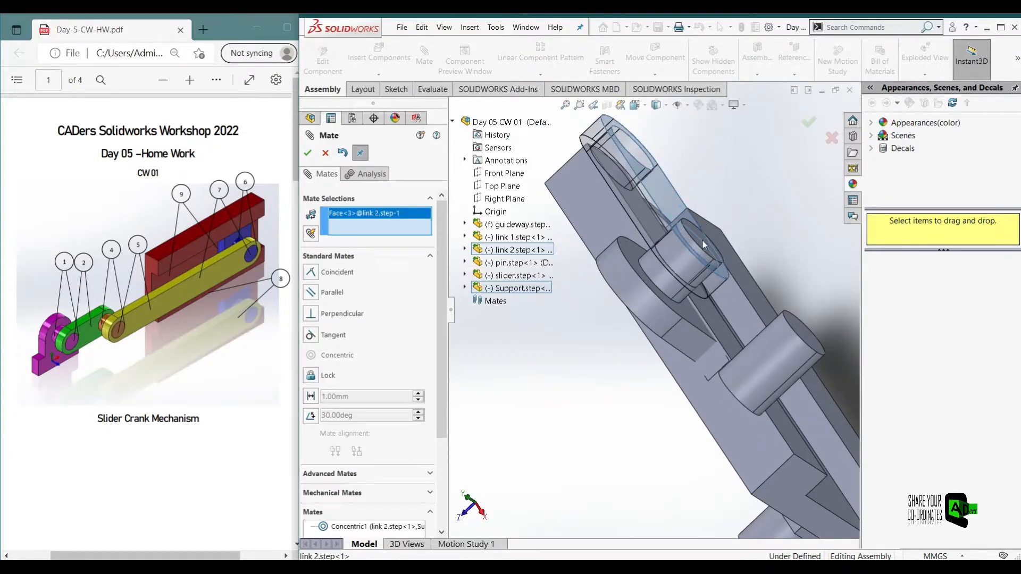
left_click(714, 252)
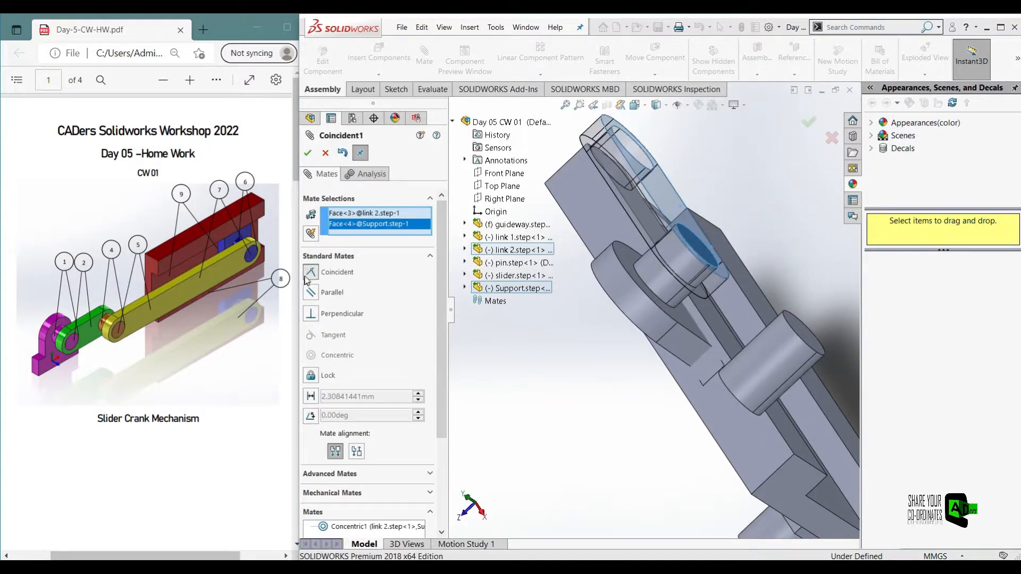
left_click(308, 152)
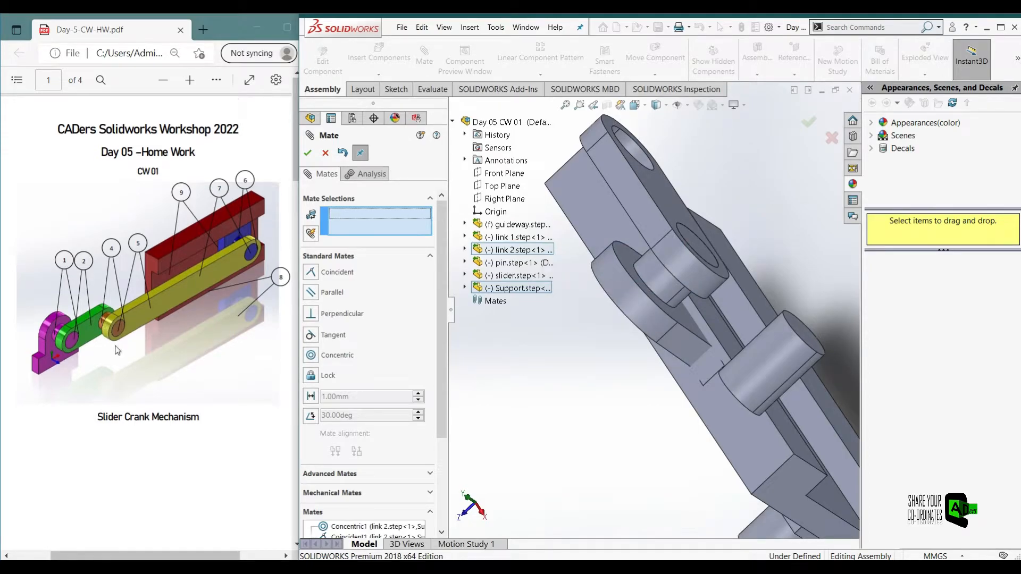
Step: Check the next mates in the PDF, and mate the pin's end face coincident with link 2's flat face on the support side
scroll(125, 349, "down", 5)
scroll(232, 415, "down", 8)
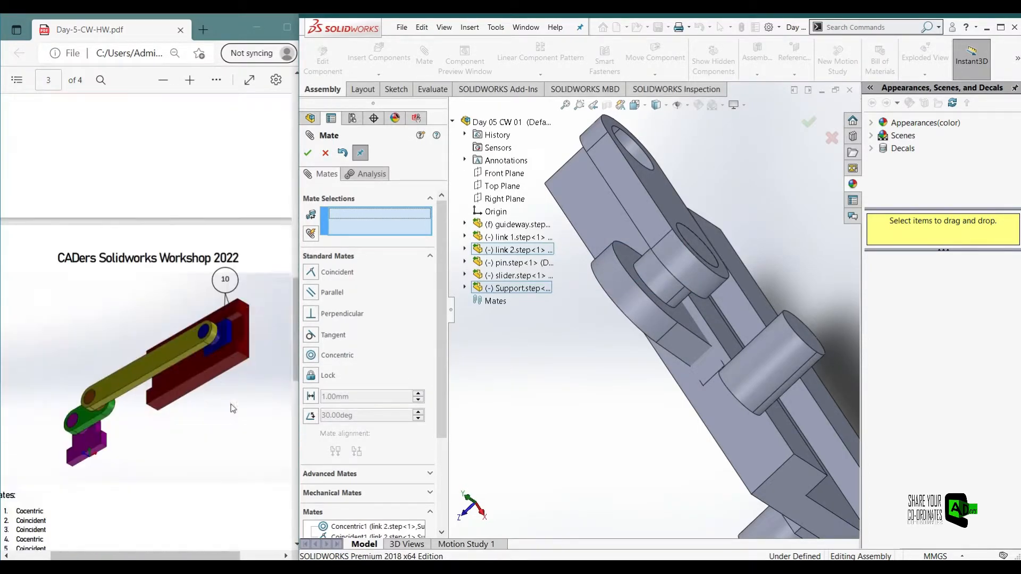
scroll(70, 360, "up", 13)
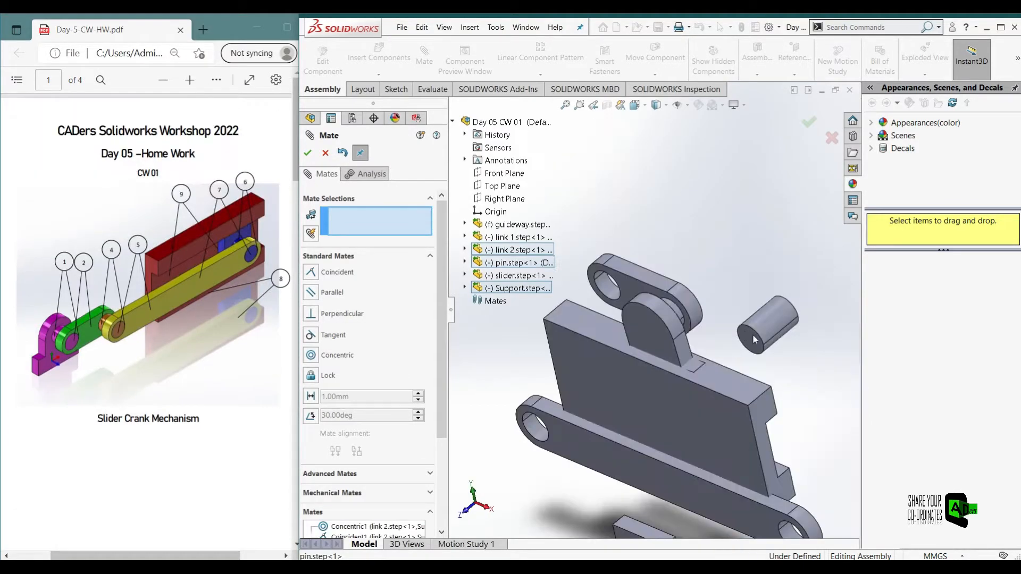
left_click(754, 339)
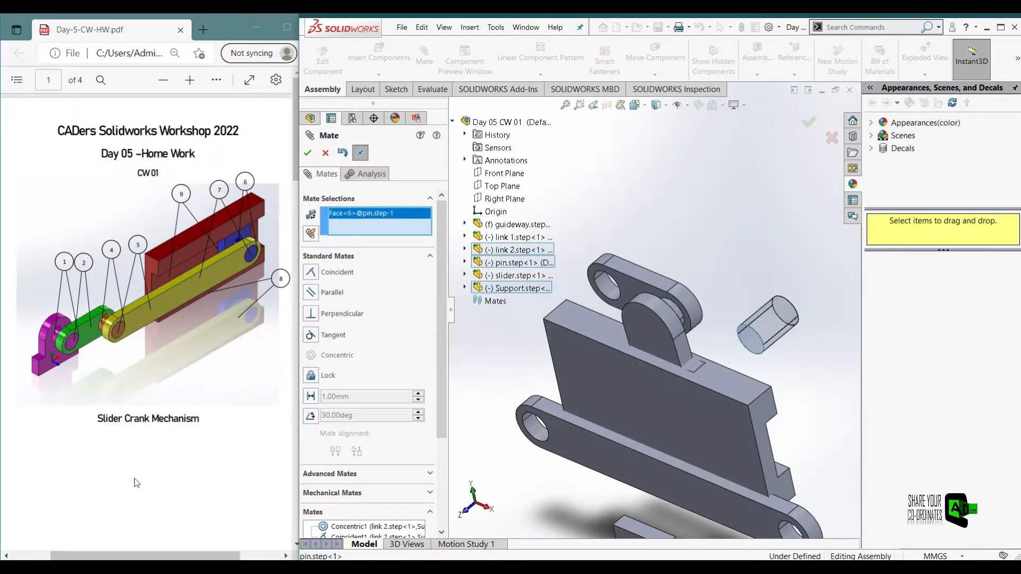
scroll(147, 451, "down", 6)
scroll(152, 447, "up", 6)
left_click(633, 287)
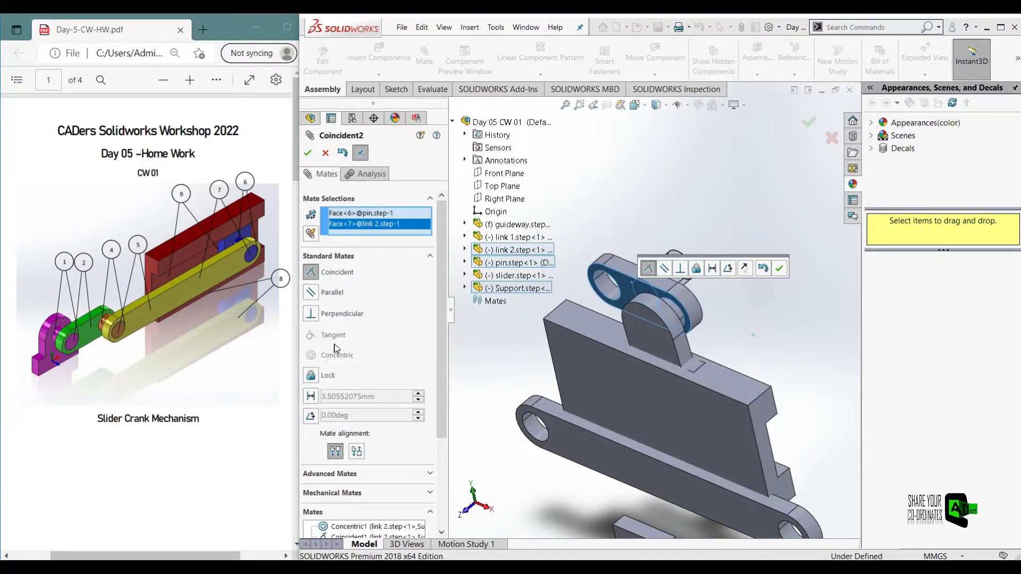
left_click(779, 271)
Step: Mate the pin concentric with the free hole of link 2
left_click(609, 292)
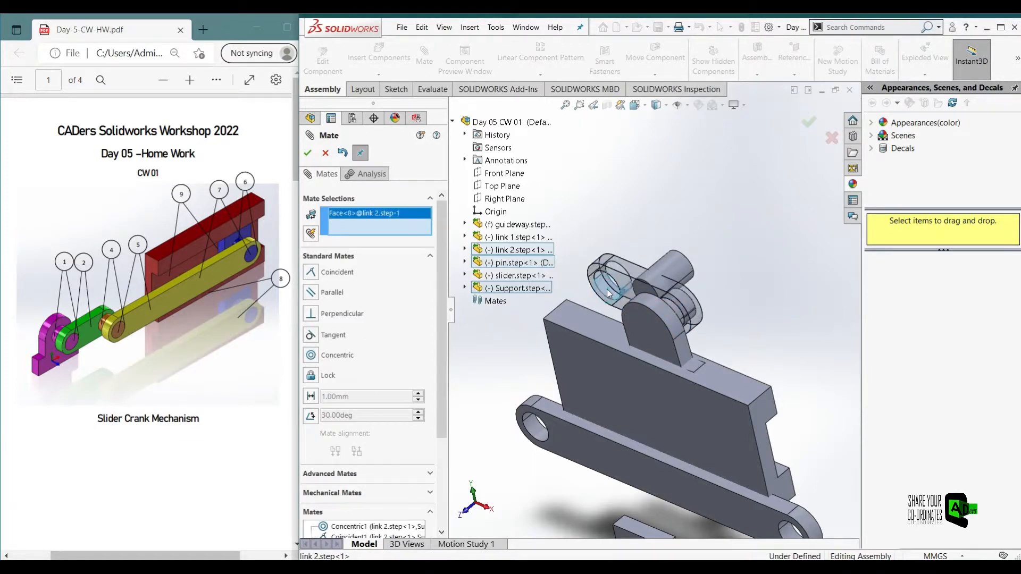
left_click(671, 269)
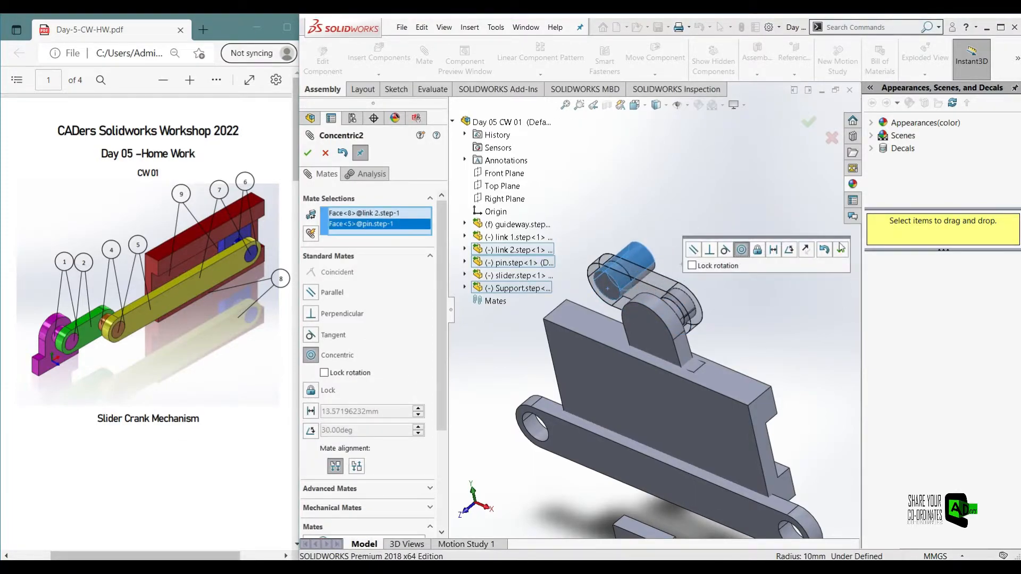
left_click(841, 247)
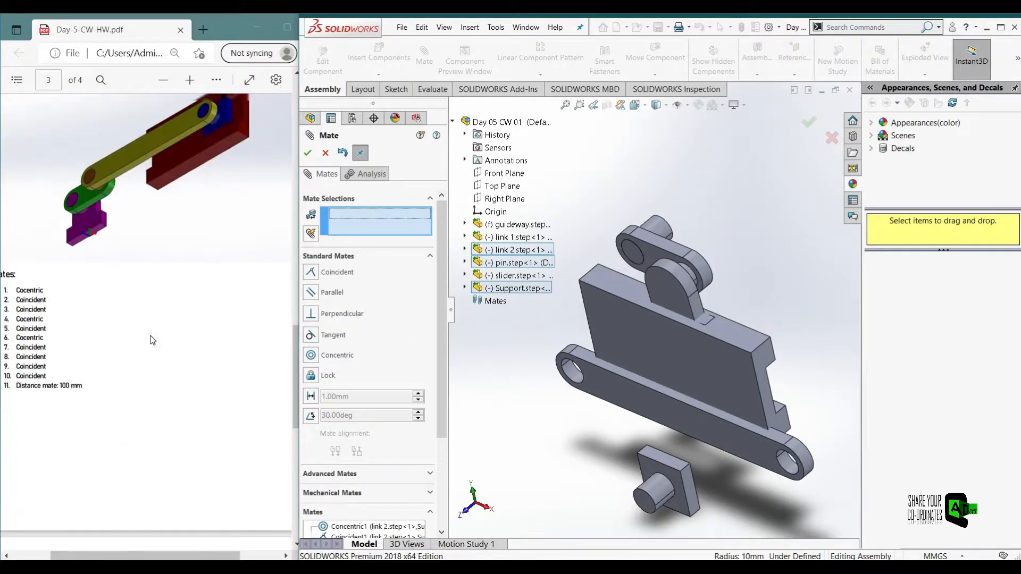
Step: Mate the hole at one end of link 1 concentric with the pin
scroll(149, 239, "up", 5)
left_click(787, 465)
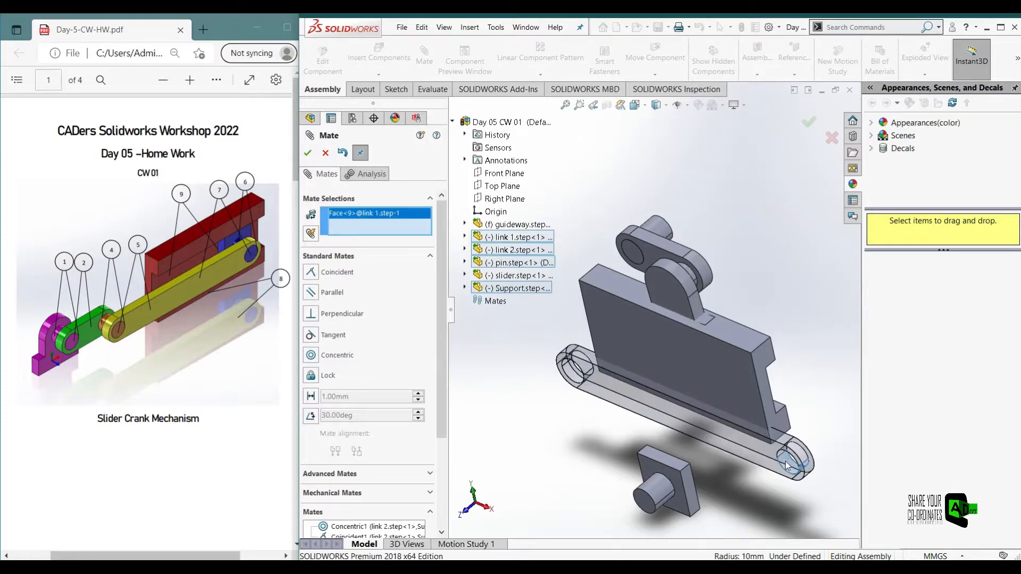
left_click(665, 228)
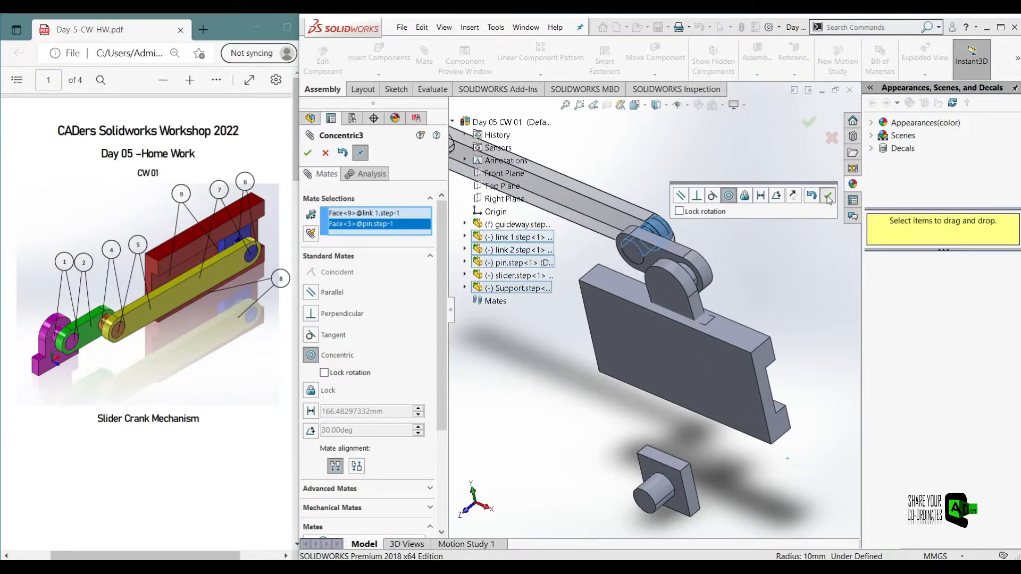
left_click(827, 195)
Step: Mate link 1's outer face coincident with the pin's free end face
middle_click_drag(713, 274, 621, 295)
left_click(621, 295)
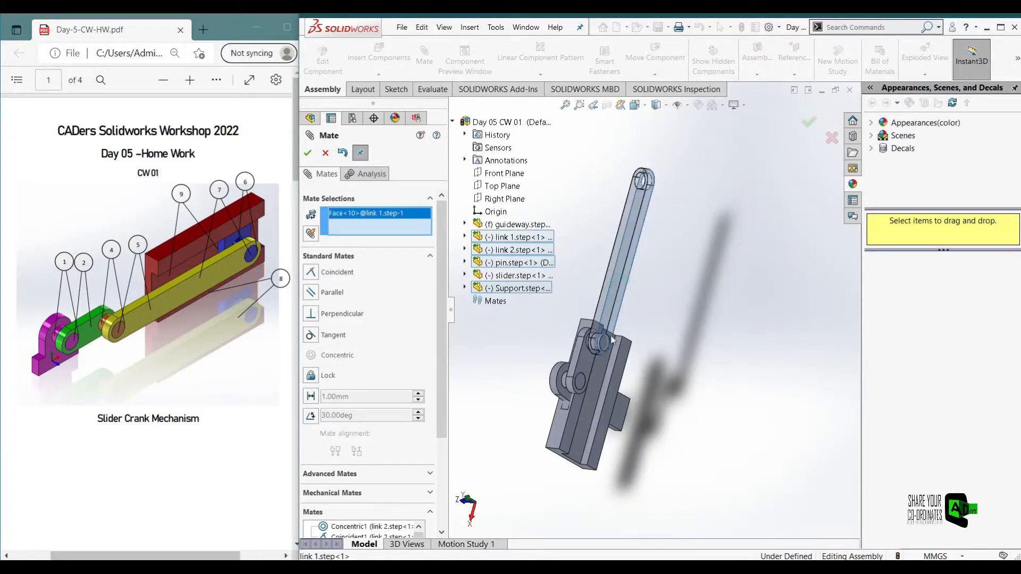
left_click(606, 343)
left_click(342, 154)
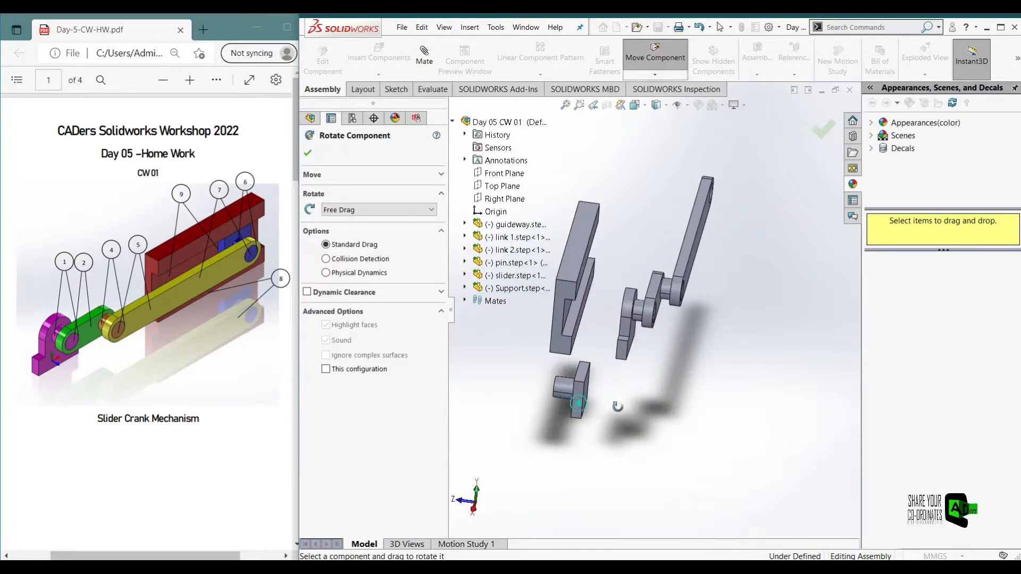
Step: Rotate the slider so its boss faces link 1, and mate the boss concentric with link 1's free hole
left_click_drag(739, 458, 734, 490)
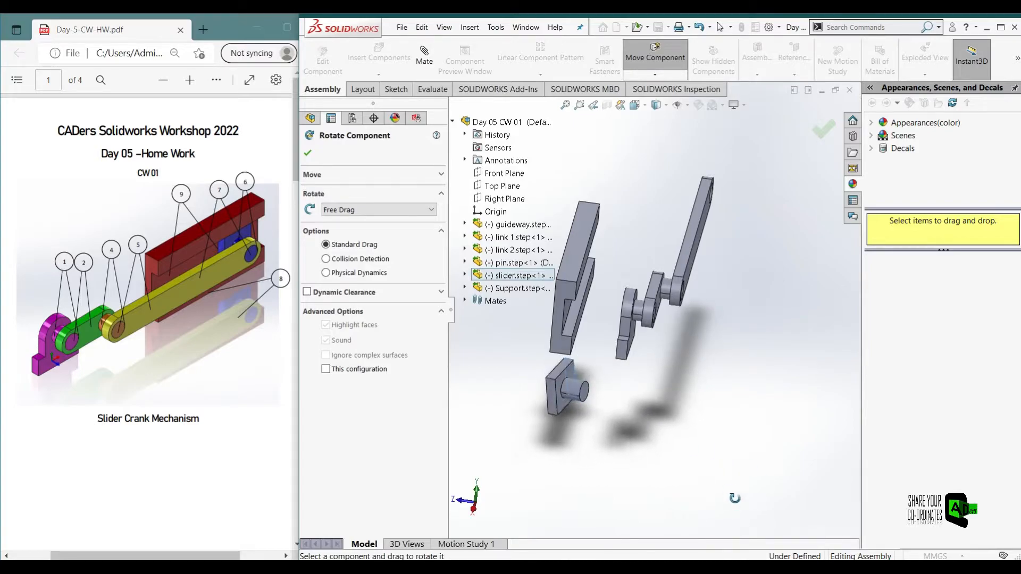
left_click(308, 154)
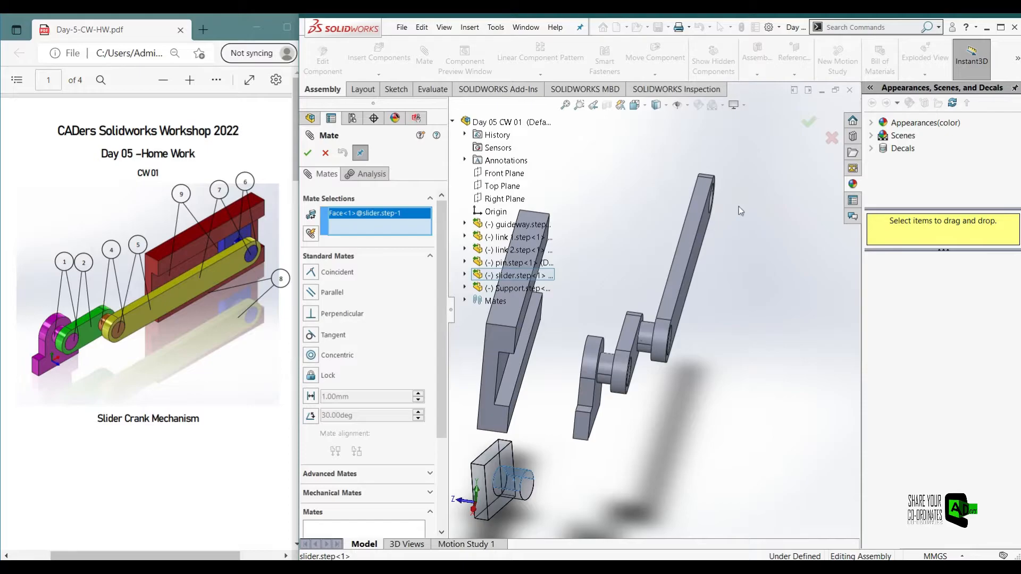
scroll(740, 211, "down", 5)
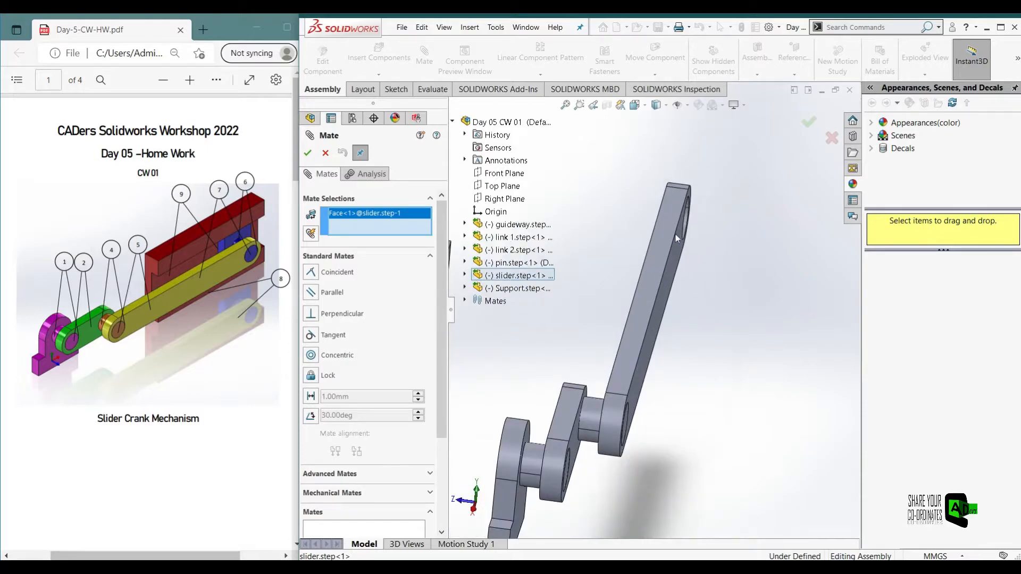
left_click(700, 226)
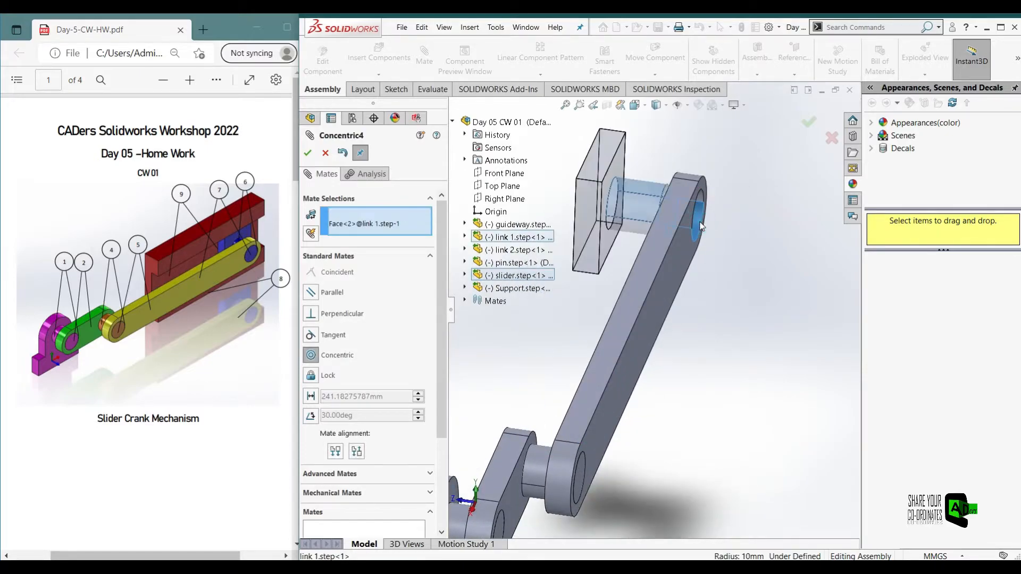
left_click(845, 194)
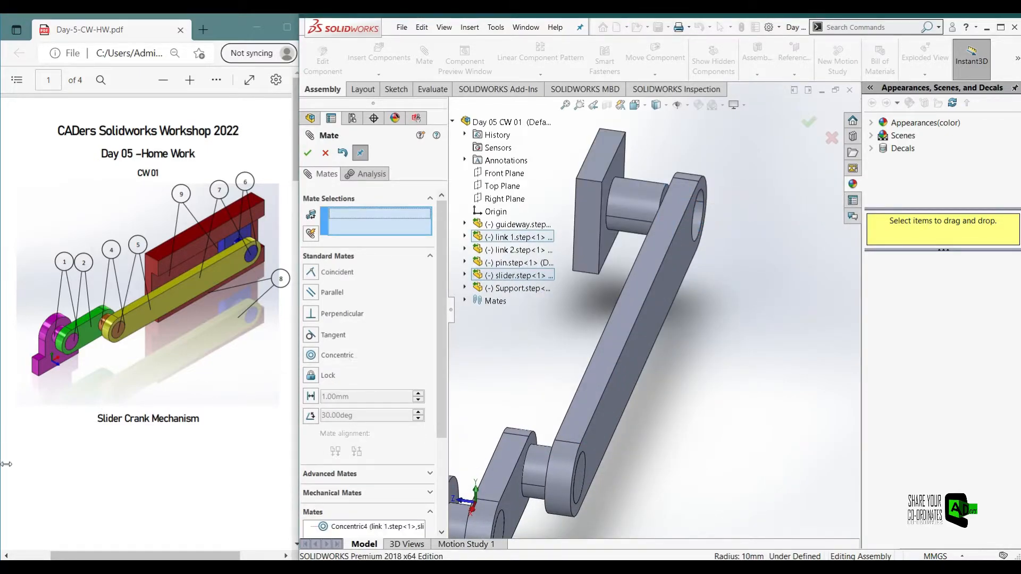
Step: Mate the end face of the slider's boss coincident with link 1's outer face
middle_click_drag(686, 267, 686, 230)
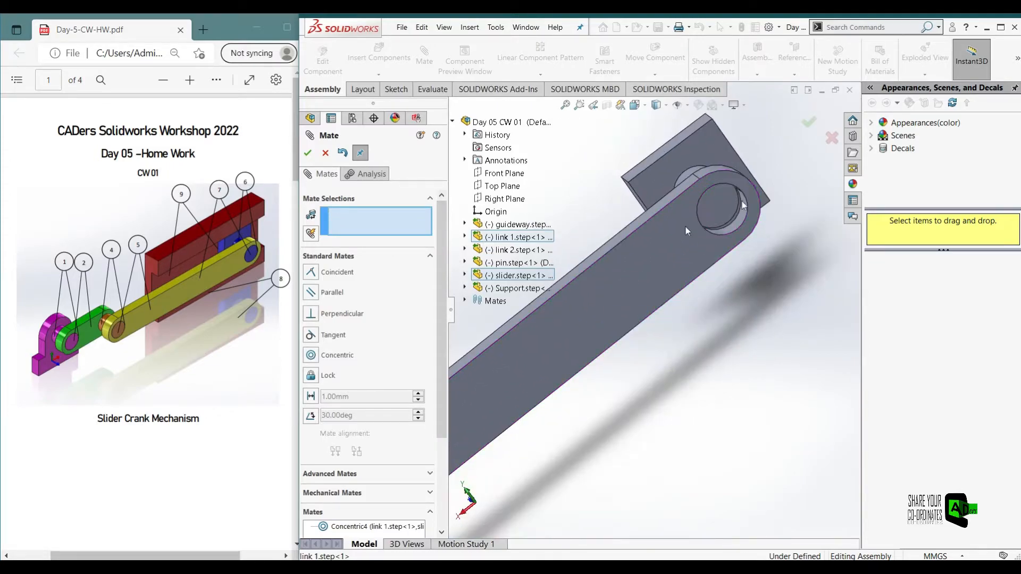
left_click(714, 211)
left_click(678, 271)
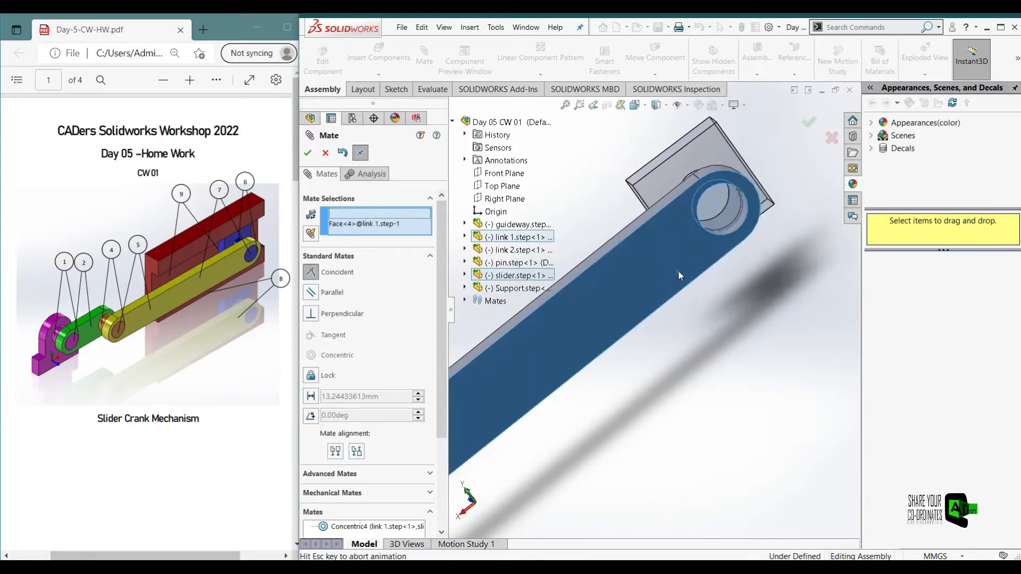
left_click(306, 157)
Step: Mate the slider block's 40 mm edge coincident with the recessed face of the guideway's groove
scroll(606, 319, "up", 3)
middle_click_drag(641, 328, 727, 295)
scroll(222, 332, "down", 5)
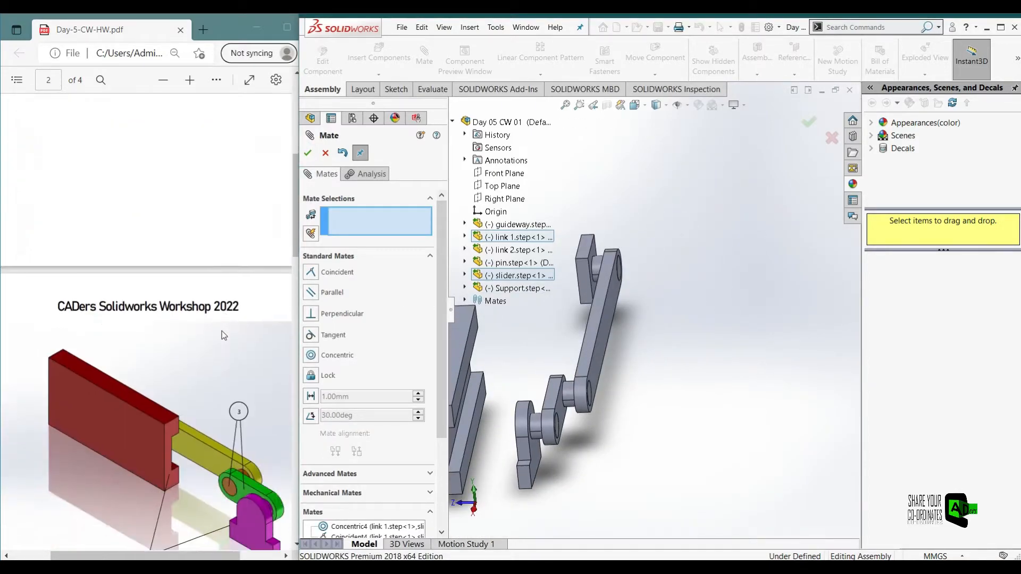
scroll(223, 335, "down", 6)
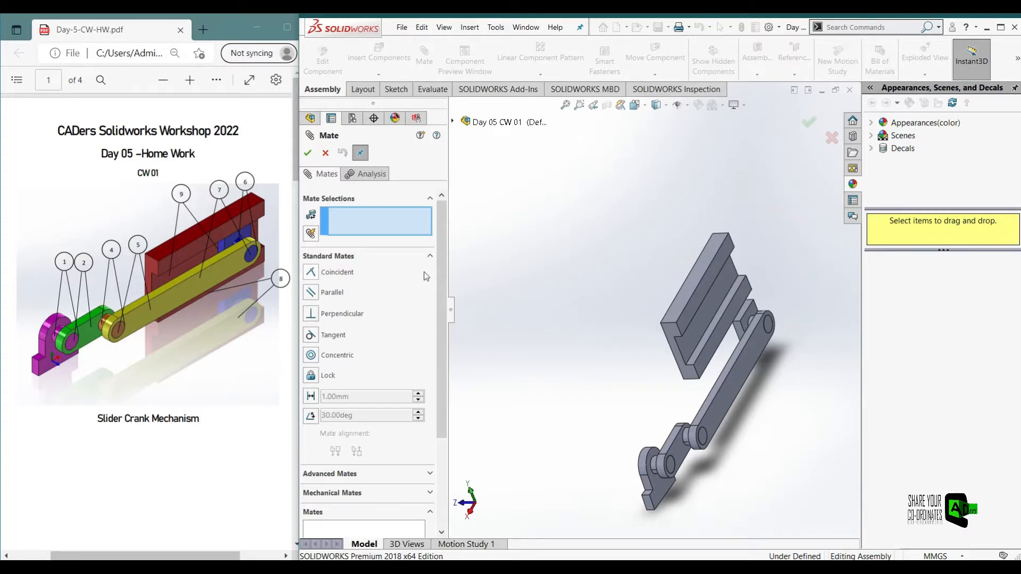
middle_click_drag(782, 339, 818, 309)
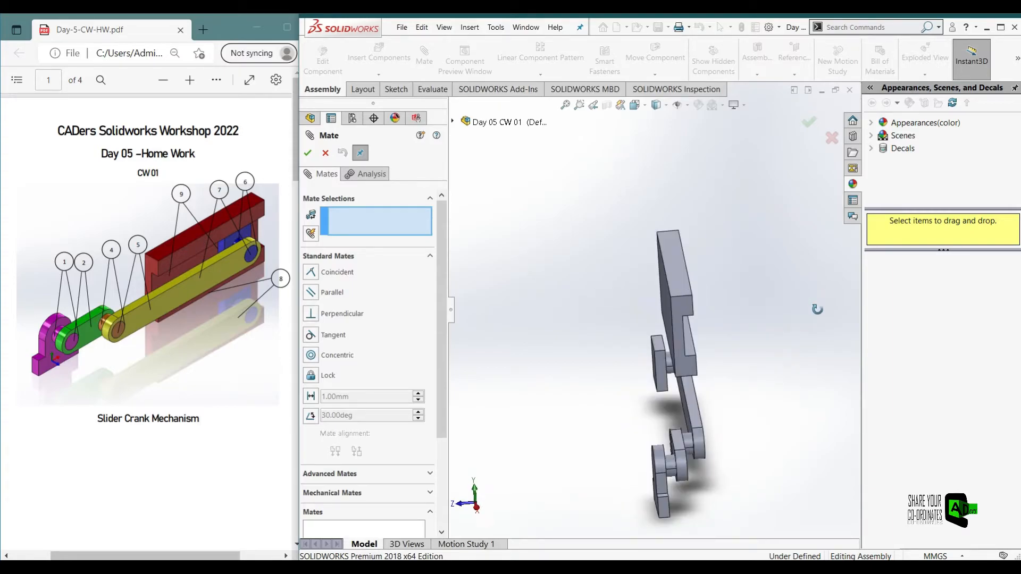
scroll(639, 410, "down", 5)
left_click(679, 296)
left_click(725, 194)
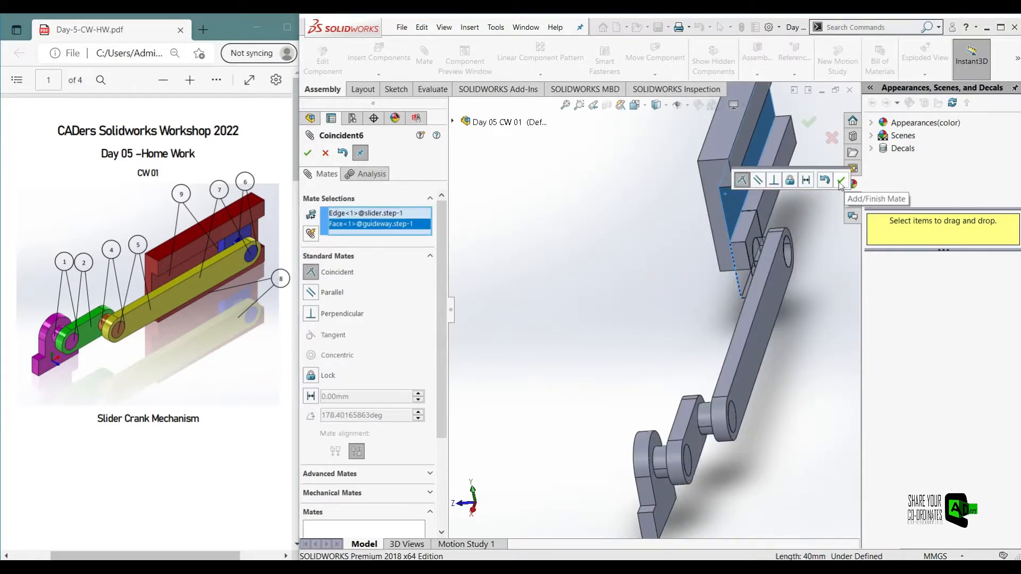
left_click(840, 183)
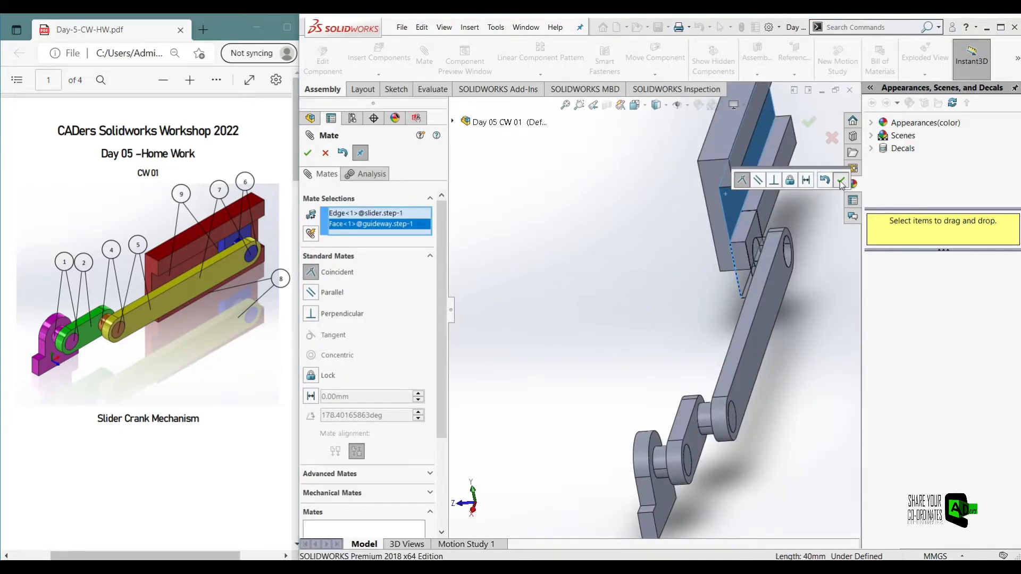
left_click(307, 152)
Step: Mate the slider's narrow side face coincident with the side wall of the guideway's groove
left_click_drag(760, 279, 729, 245)
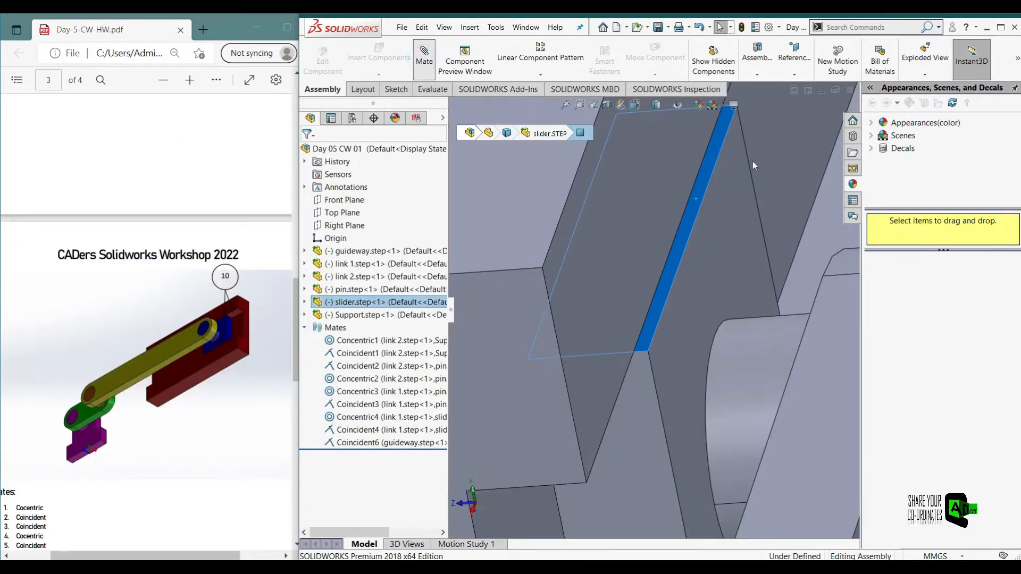
scroll(757, 175, "up", 3)
middle_click_drag(758, 176, 726, 163)
scroll(729, 164, "up", 5)
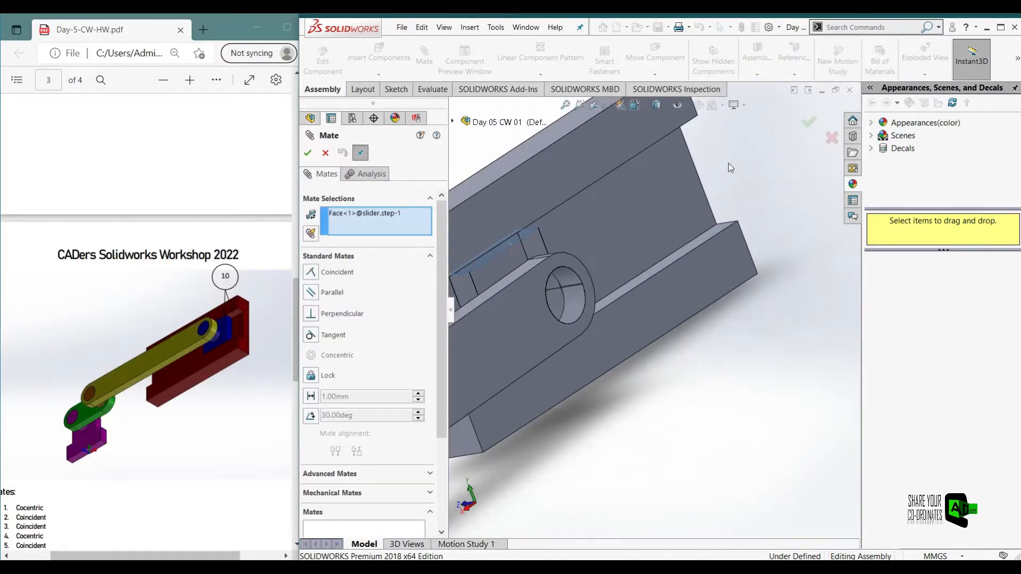
middle_click_drag(732, 235, 625, 197)
scroll(749, 280, "down", 3)
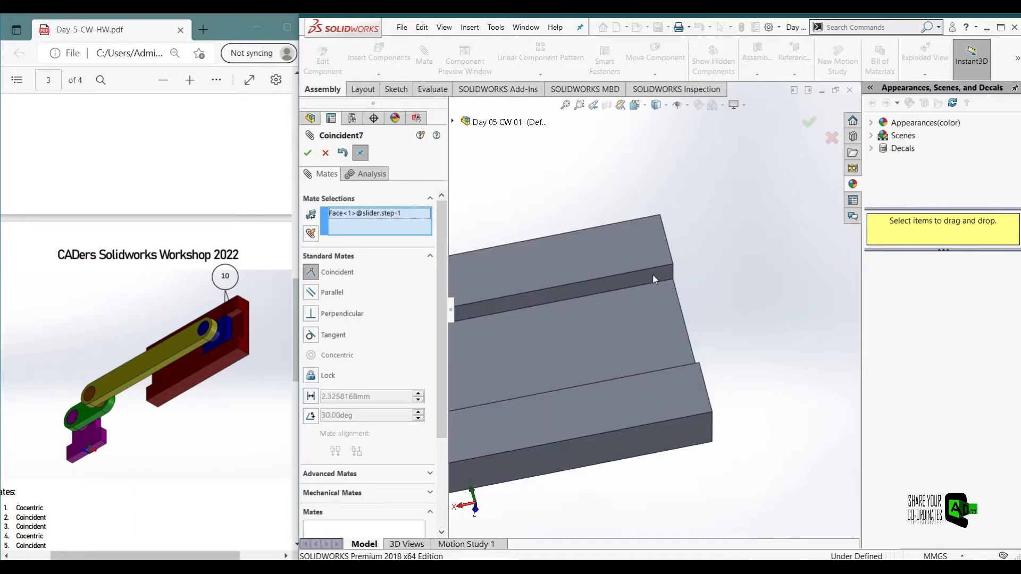
left_click(643, 274)
left_click(308, 154)
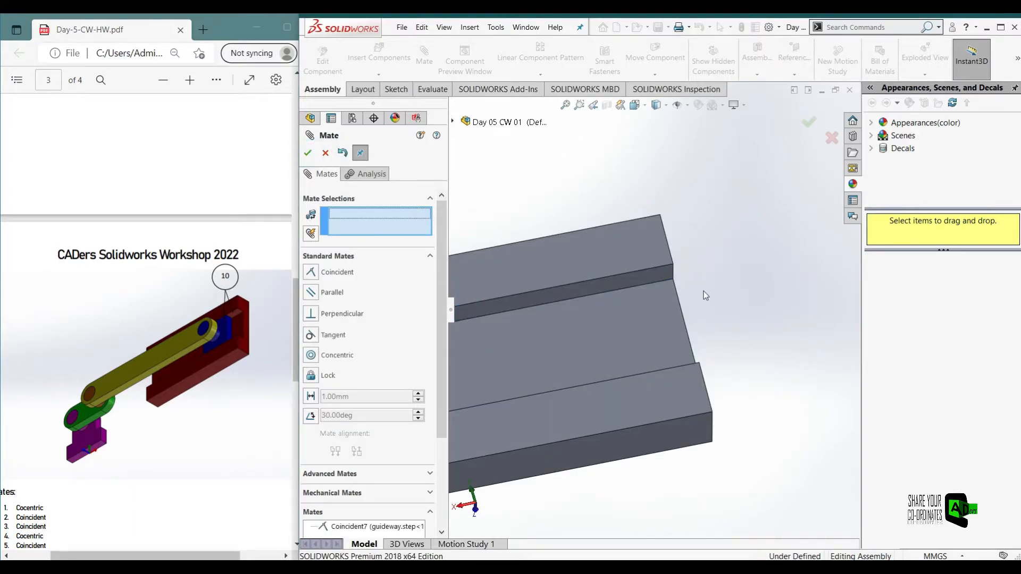
left_click(308, 153)
Step: Move the linkage relative to the guideway to test how the slider travels in the groove
left_click(684, 243)
left_click_drag(685, 243, 665, 298)
left_click(744, 303)
middle_click_drag(745, 308, 666, 214)
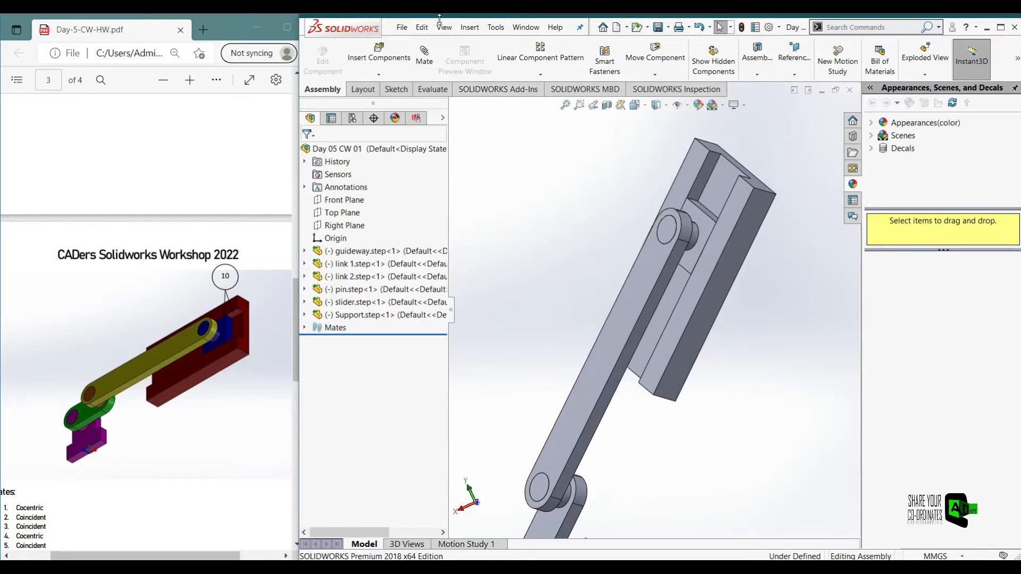
Step: Mate the slider block's front face coincident with the guideway's front face beside the groove
left_click(424, 53)
left_click(704, 220)
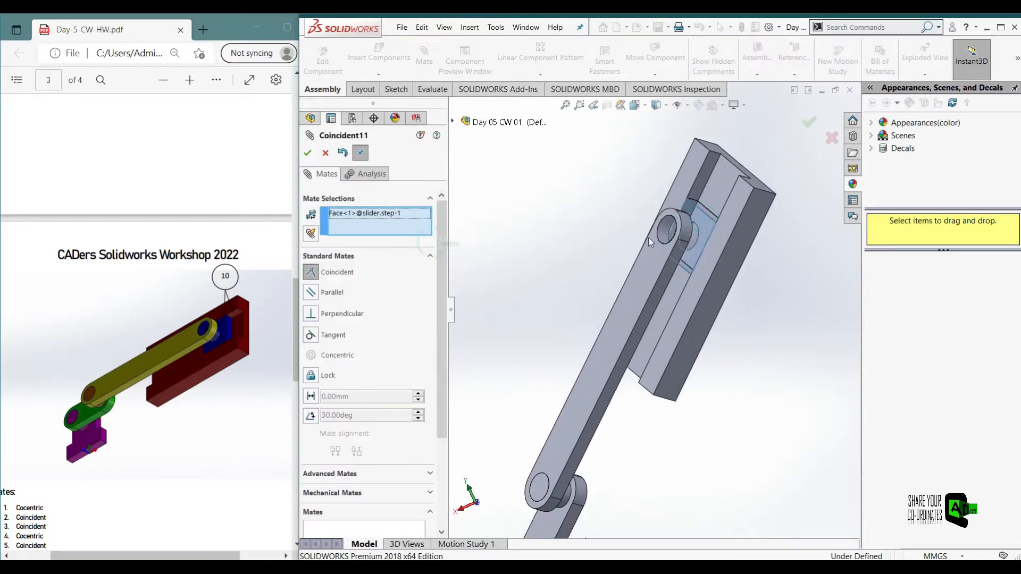
left_click(721, 225)
left_click(307, 152)
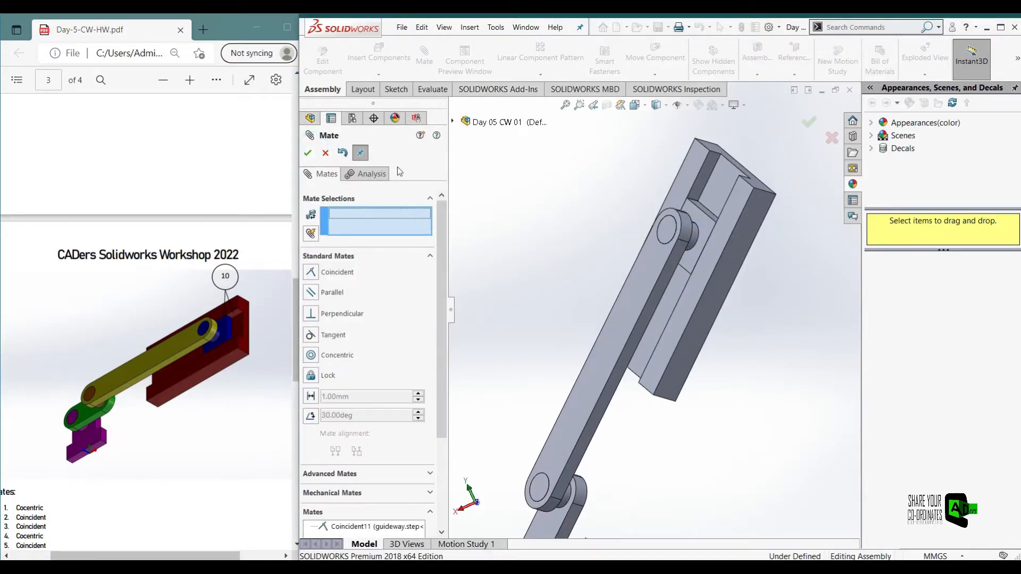
left_click(307, 152)
Step: Look up mate 11 in the homework PDF and start an advanced distance mate
scroll(190, 296, "down", 8)
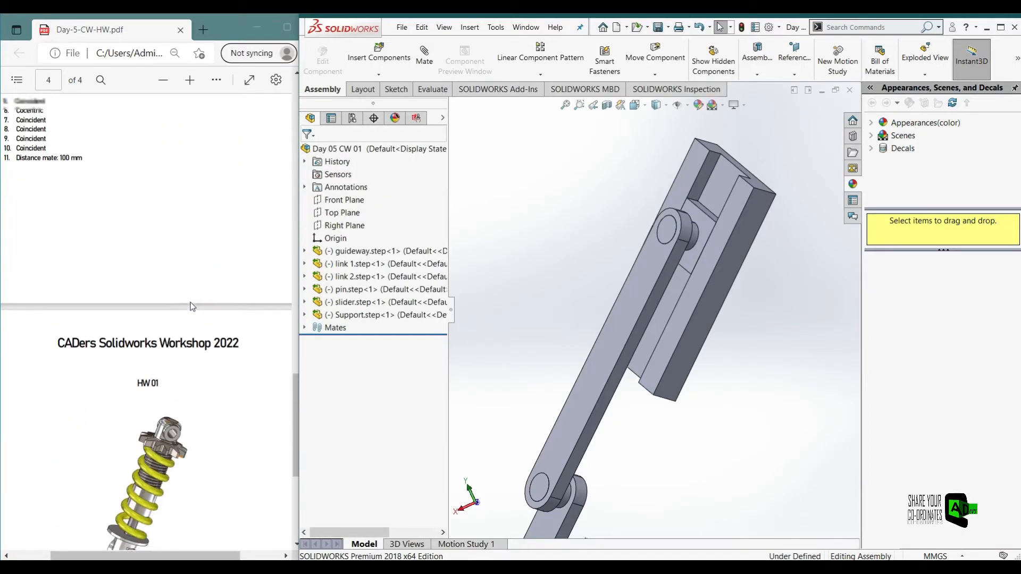
scroll(69, 192, "up", 20)
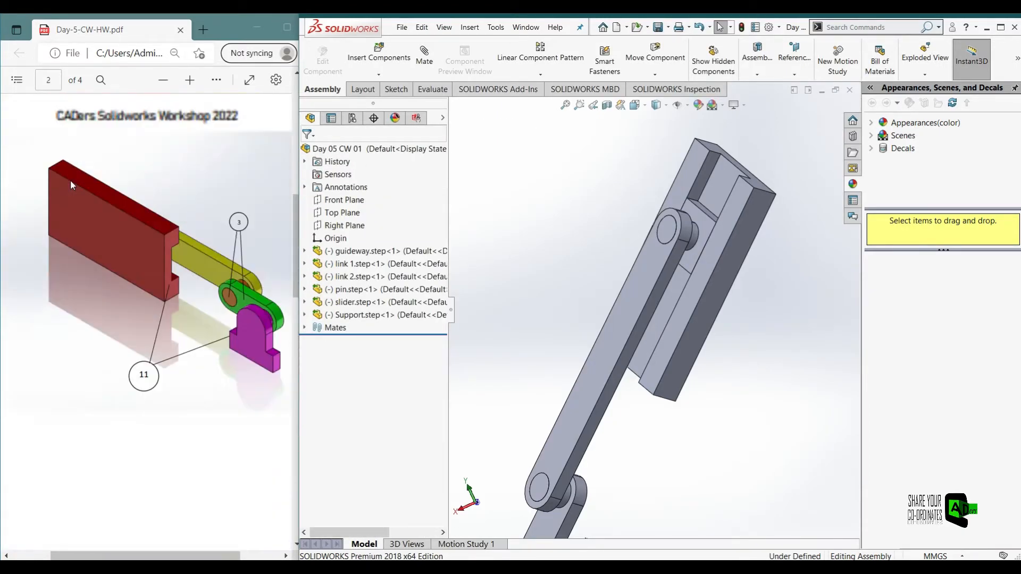
scroll(160, 319, "down", 8)
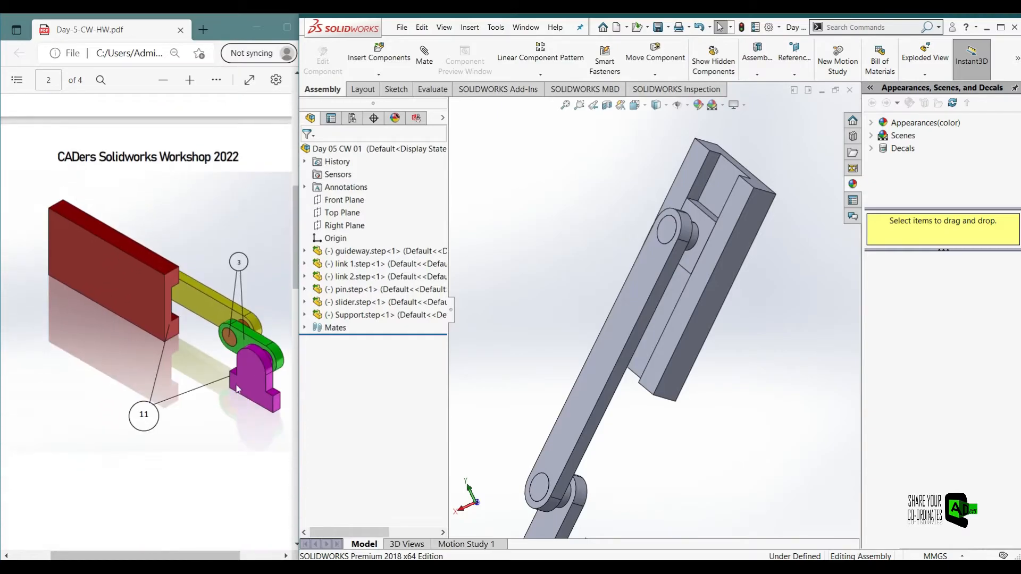
middle_click_drag(475, 389, 703, 268)
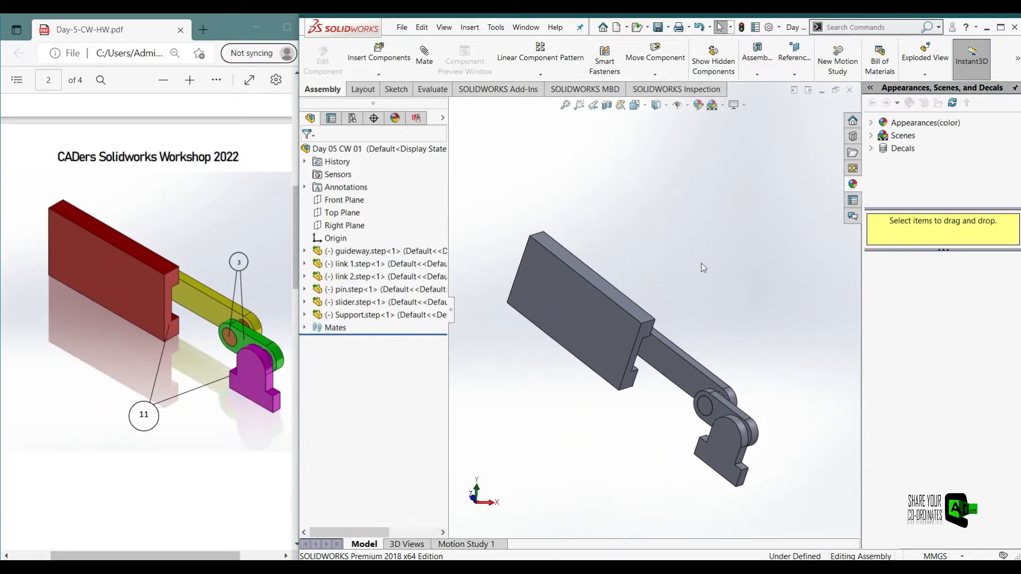
left_click(421, 66)
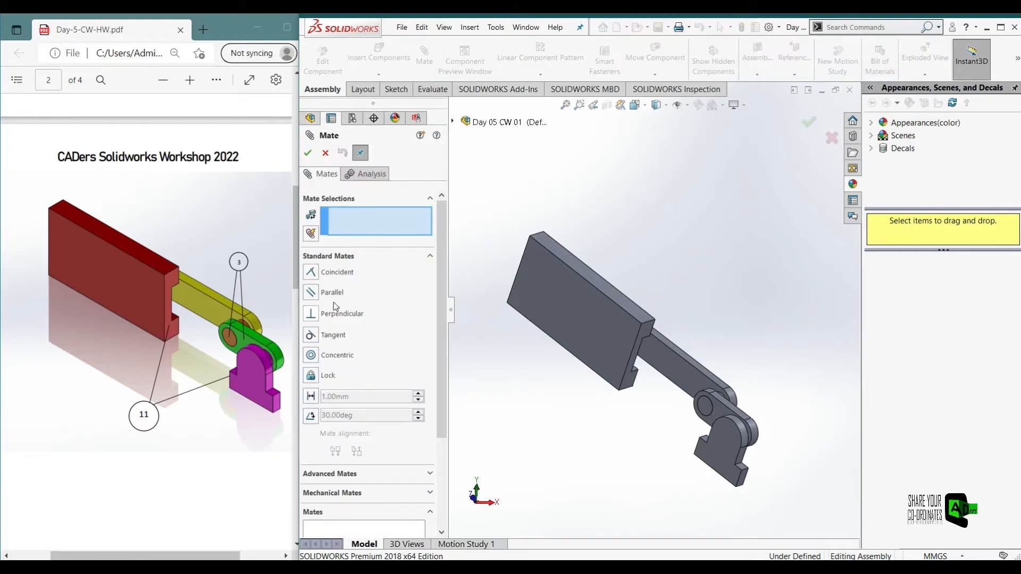
scroll(370, 444, "down", 3)
left_click(351, 377)
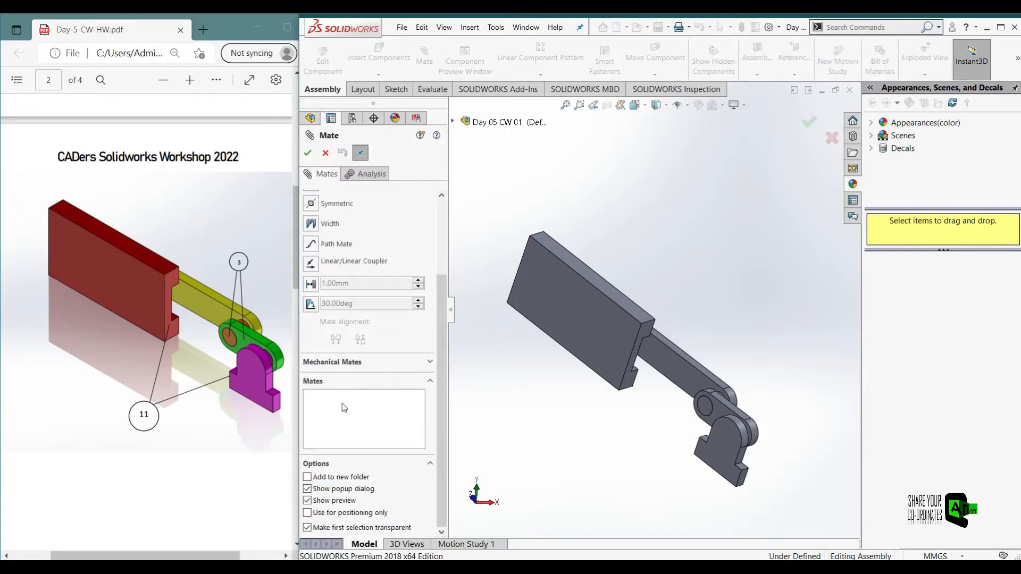
scroll(331, 388, "up", 3)
left_click(311, 326)
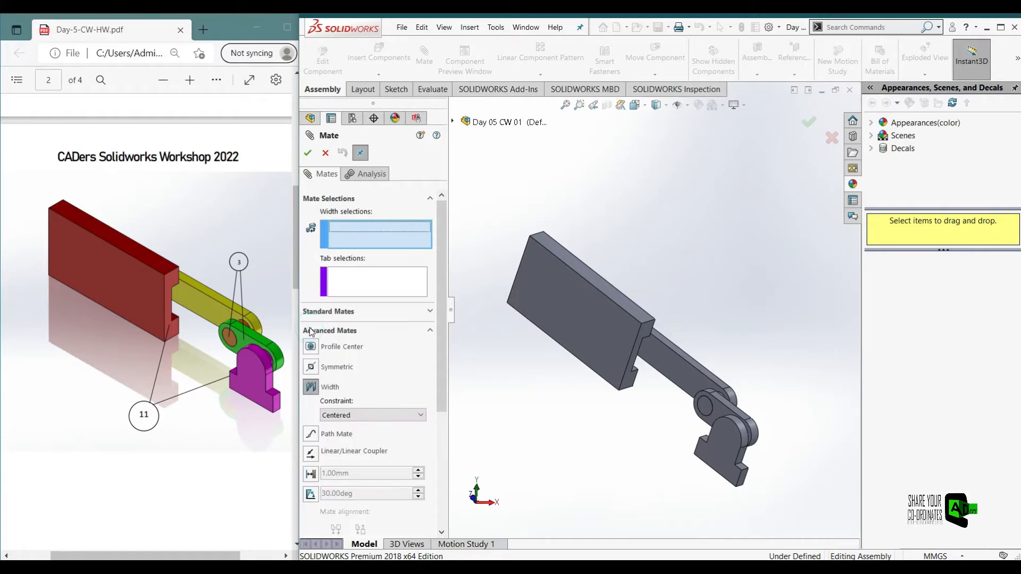
left_click(311, 474)
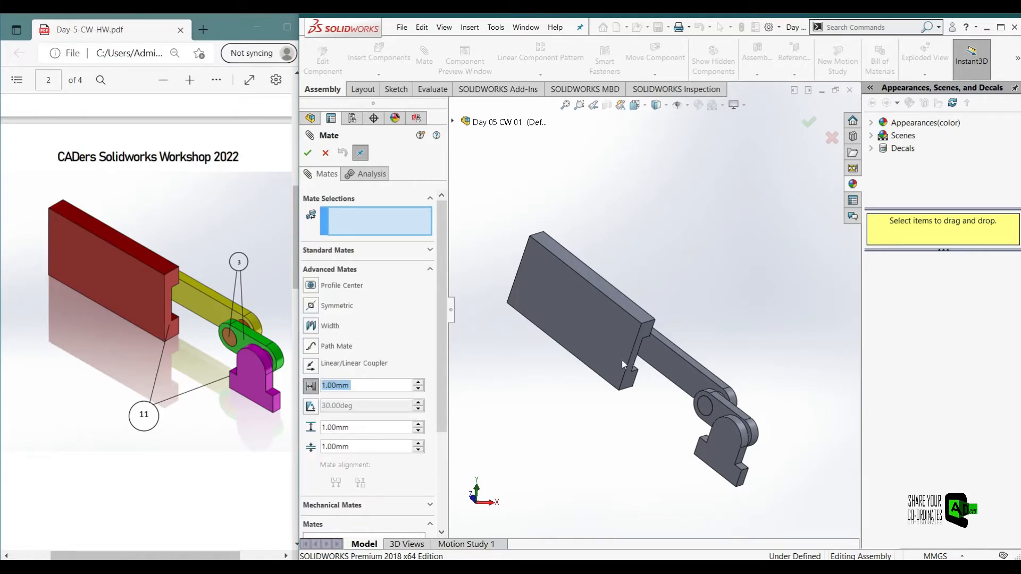
Step: Select the guideway's end face nearest the support and the side face of the support's base for the distance mate
left_click(629, 382)
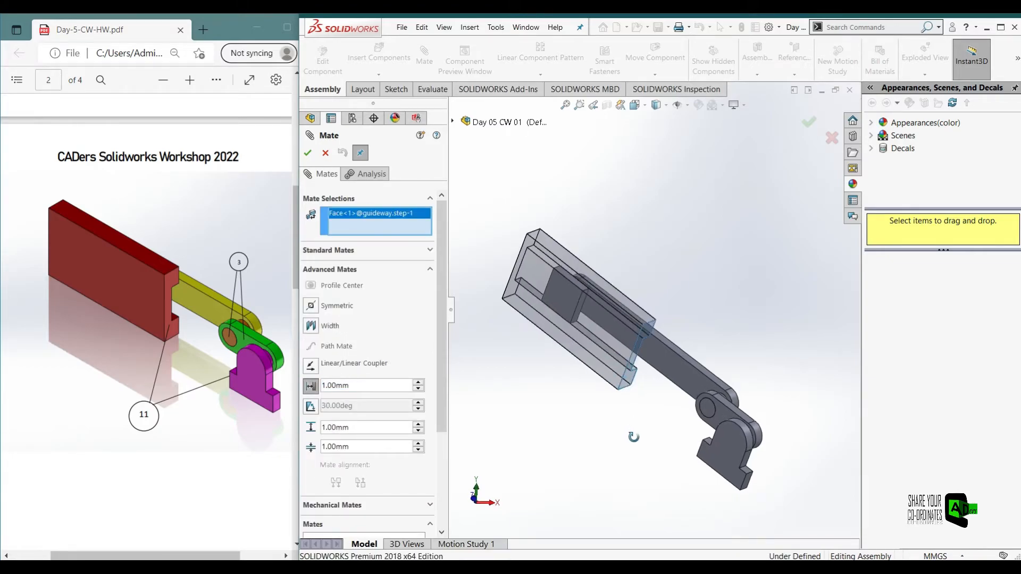
scroll(686, 447, "down", 5)
left_click(694, 407)
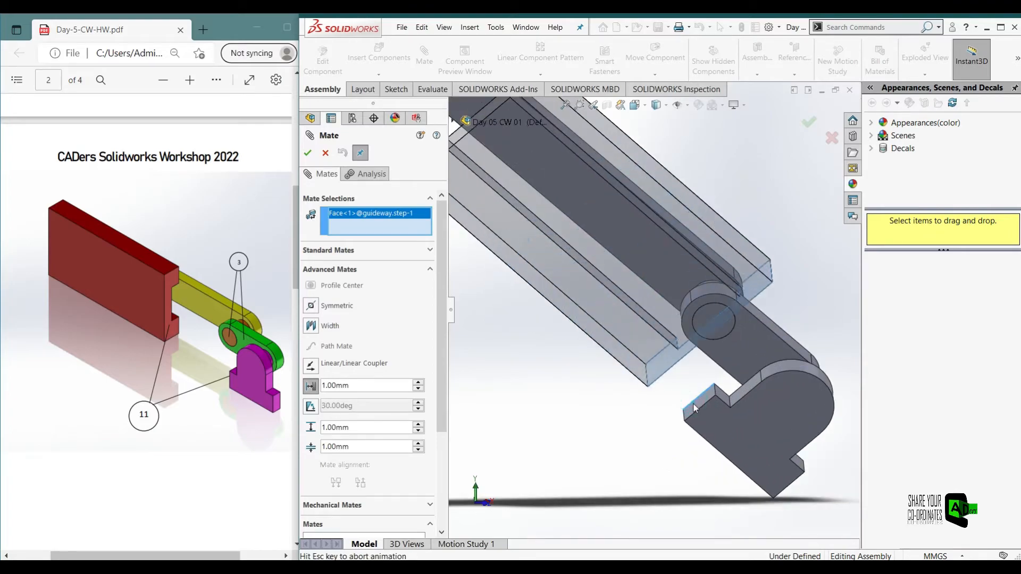
right_click(371, 226)
left_click(397, 241)
scroll(707, 402, "down", 2)
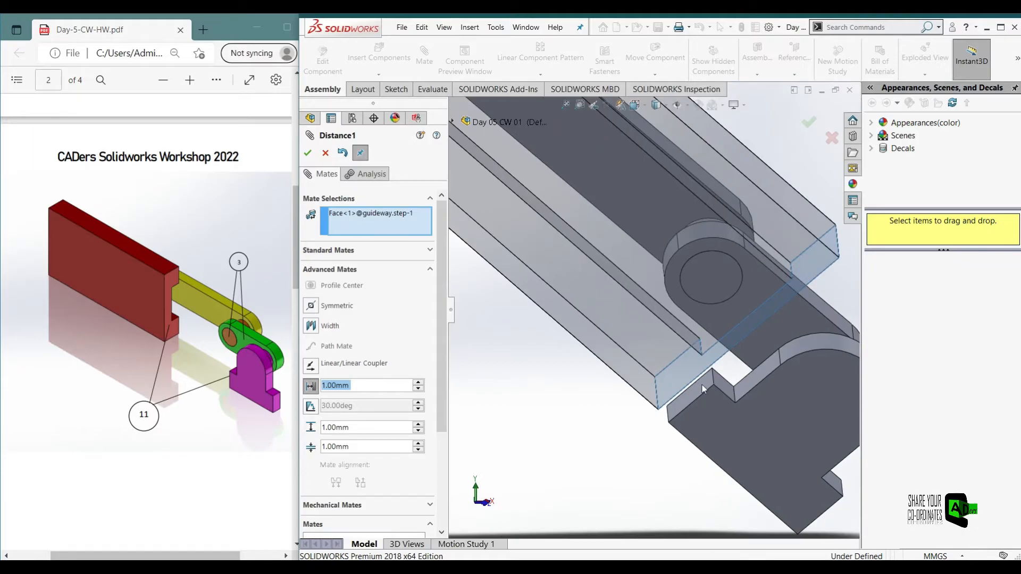
left_click(702, 389)
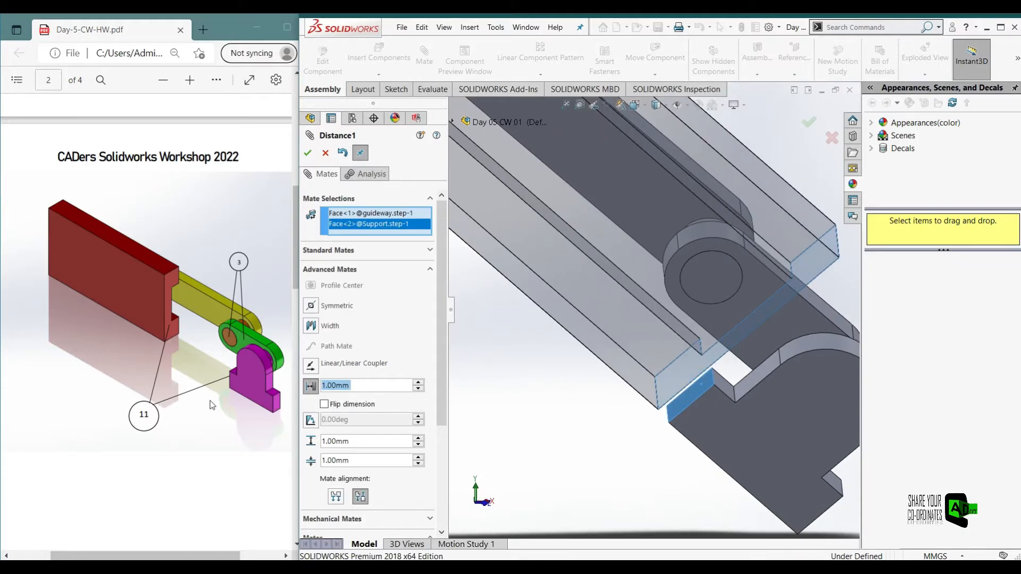
Step: Set the distance between the guideway and the support to 100 mm and apply the mate
scroll(196, 388, "down", 12)
scroll(193, 373, "up", 10)
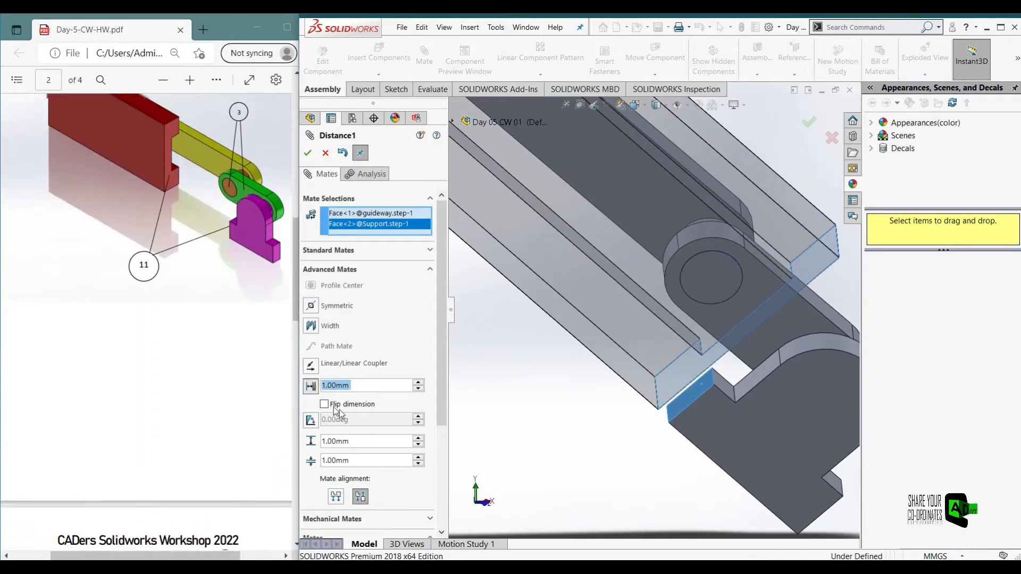
type("100")
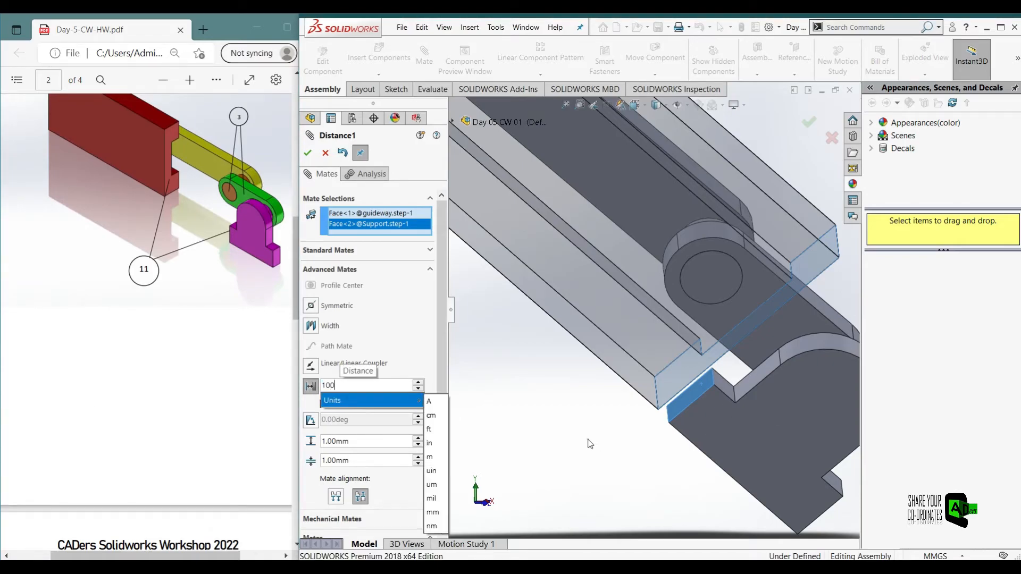
key("Return")
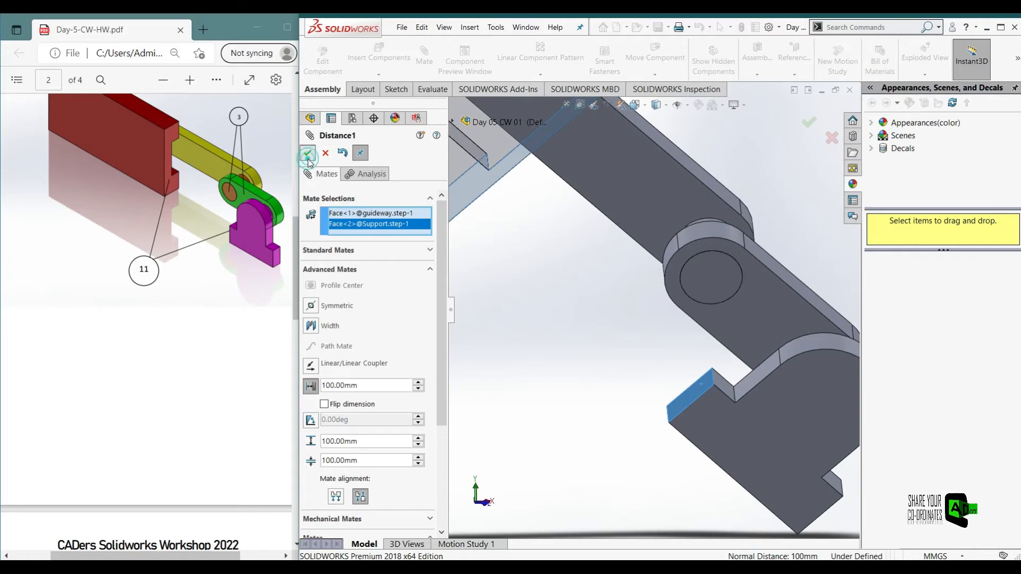
left_click(307, 153)
left_click(308, 153)
scroll(747, 264, "up", 5)
middle_click_drag(748, 264, 702, 314)
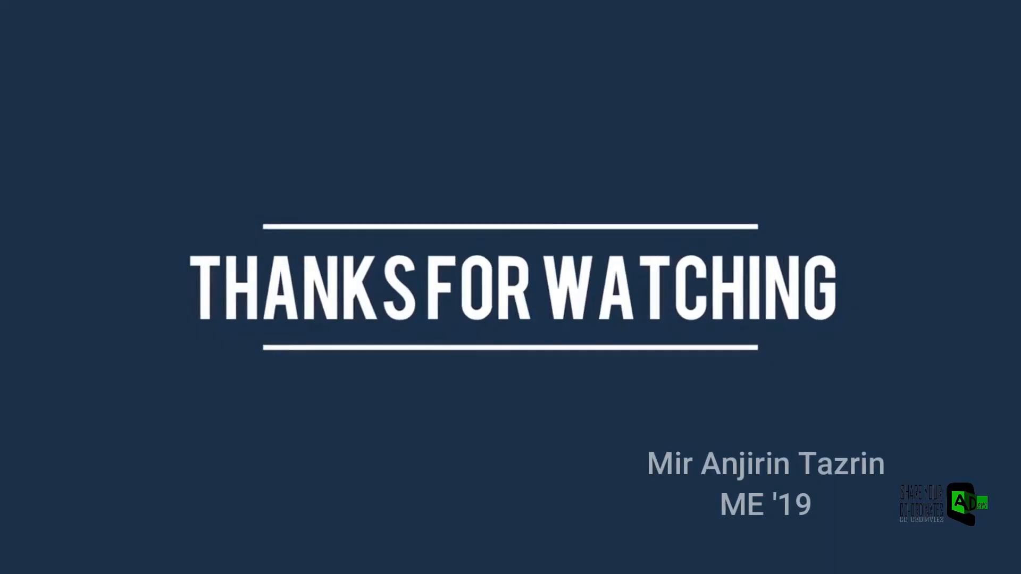